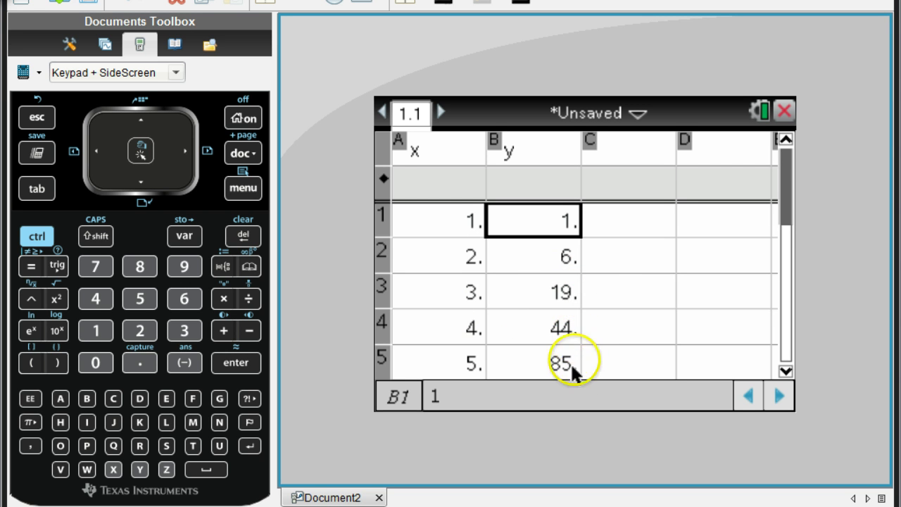
# Select empty cell D5 beside the x (1–5) and y (1, 6, 19, 44, 85) data
pyautogui.click(706, 368)
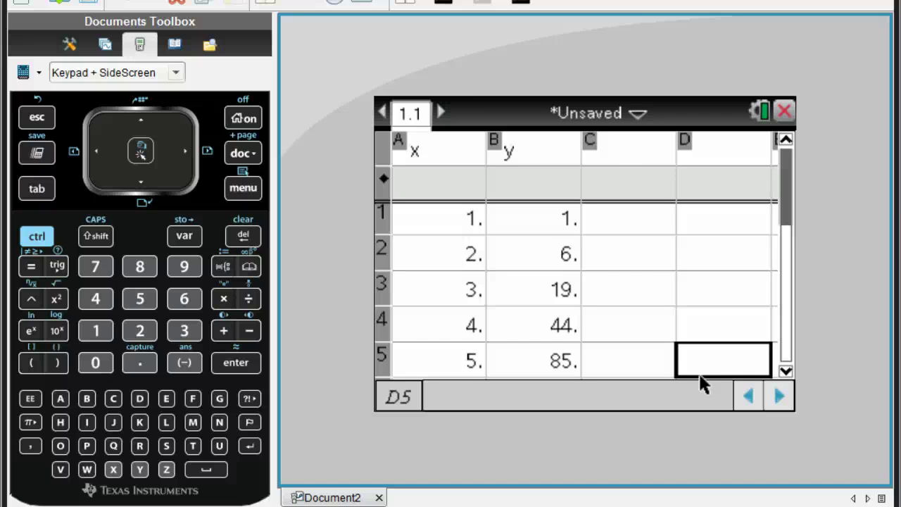
# Select the whole y and x columns (A:B) and bring up the spreadsheet menu
pyautogui.press('Left')
pyautogui.press('Left')
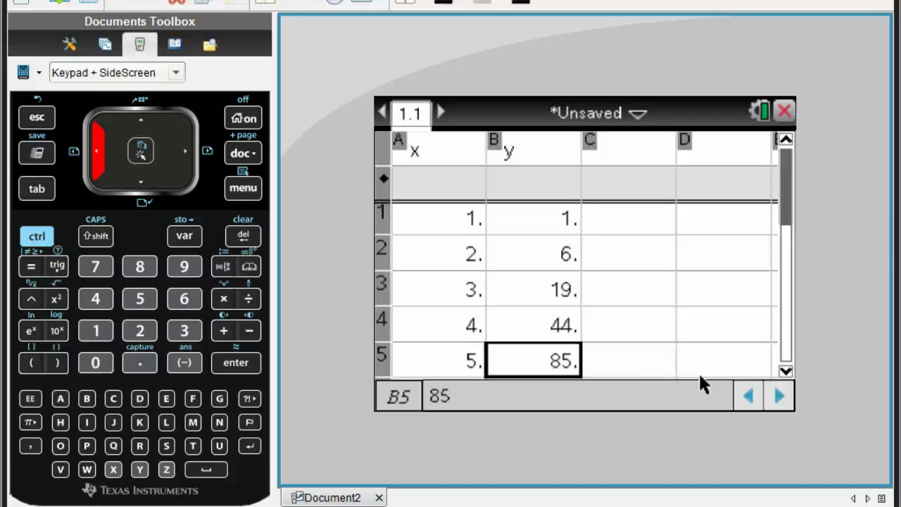
pyautogui.press('Up')
pyautogui.press('Up')
pyautogui.press('Up')
pyautogui.press('Up')
pyautogui.press('Up')
pyautogui.press('Up')
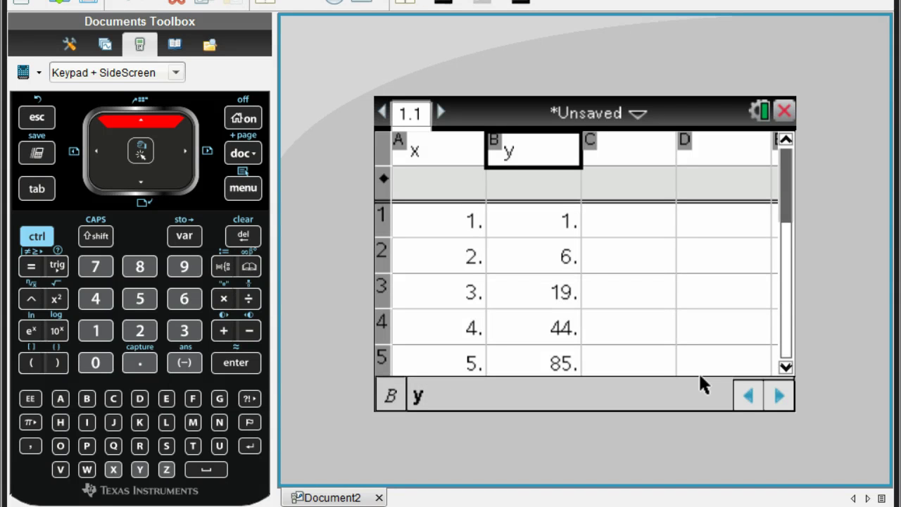
pyautogui.press('Up')
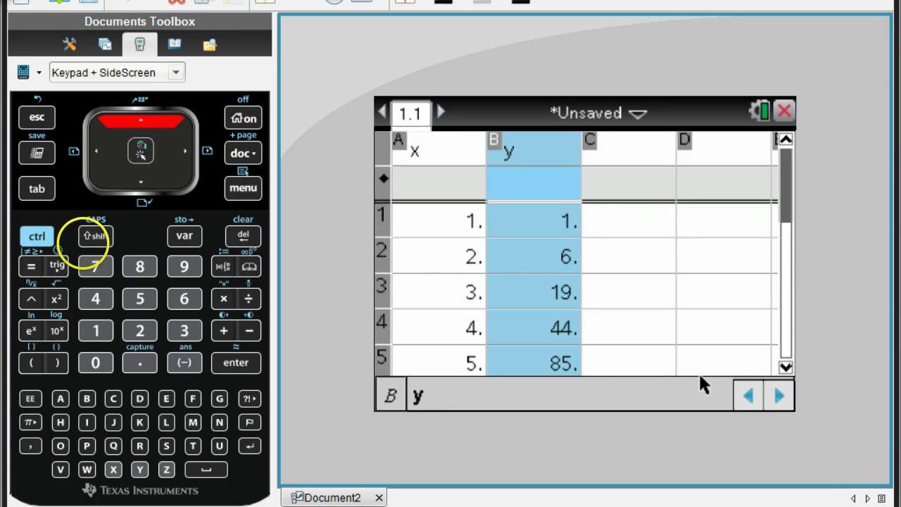
pyautogui.click(95, 236)
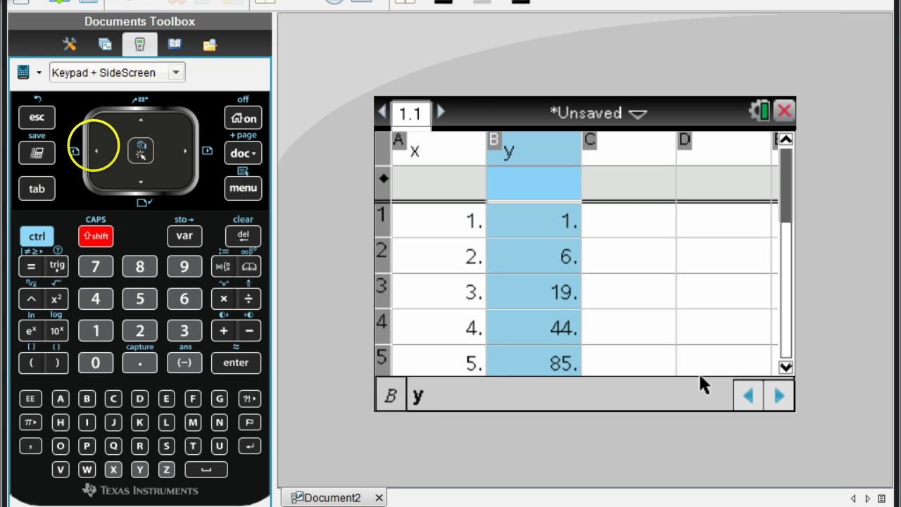
pyautogui.click(96, 151)
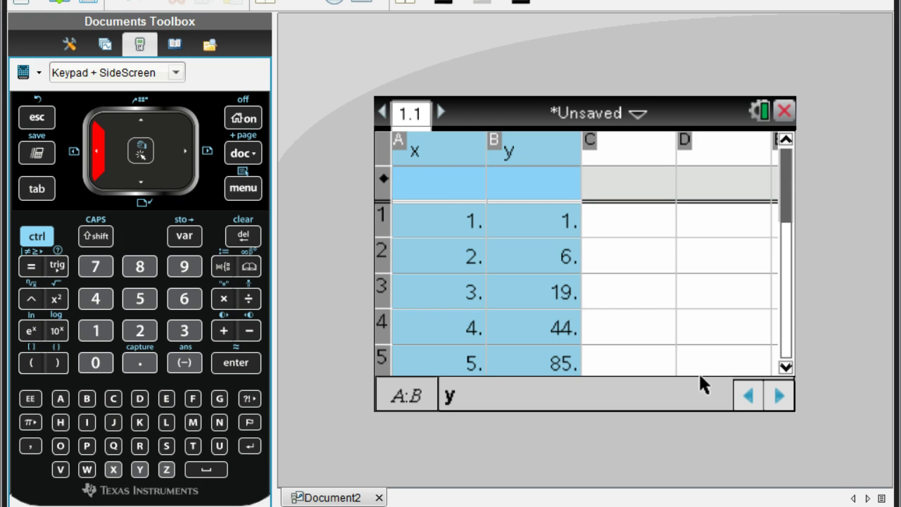
pyautogui.click(243, 188)
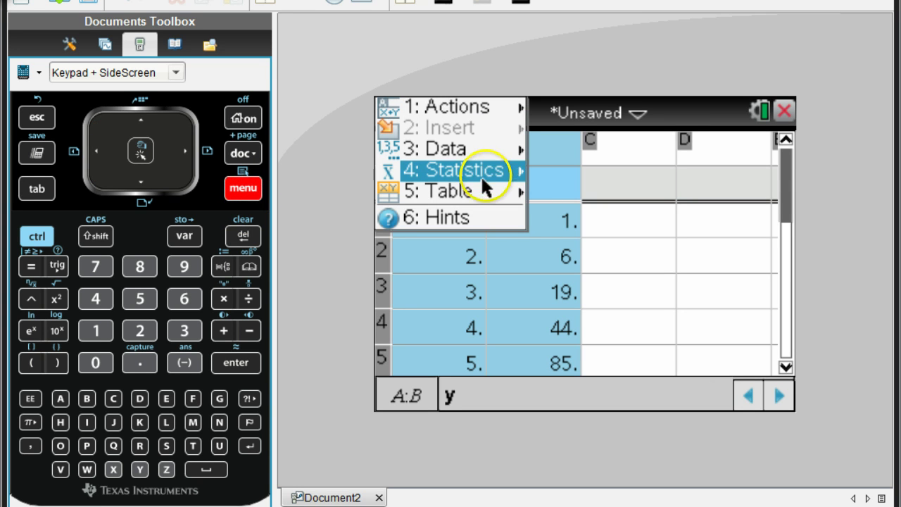
# Choose Statistics > Stat Calculations > Cubic Regression, with lists a[] and b[] saving to f1
pyautogui.click(501, 172)
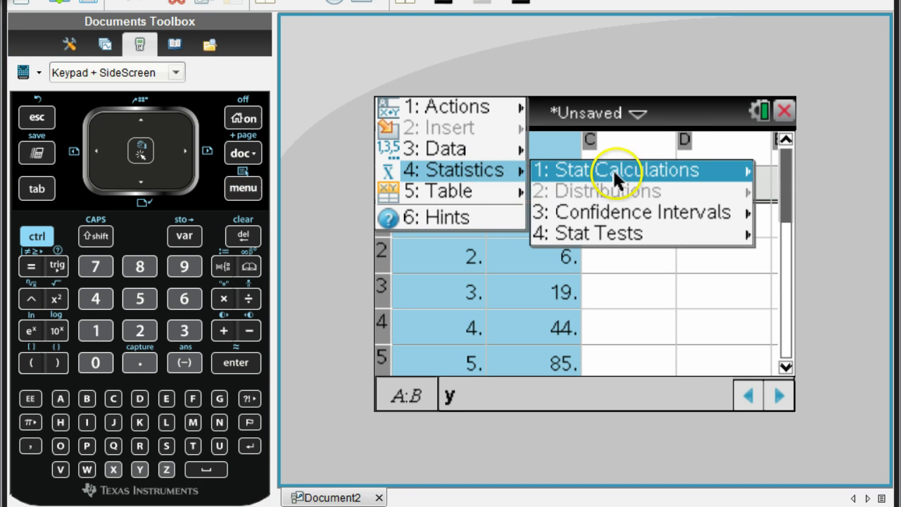
pyautogui.click(636, 170)
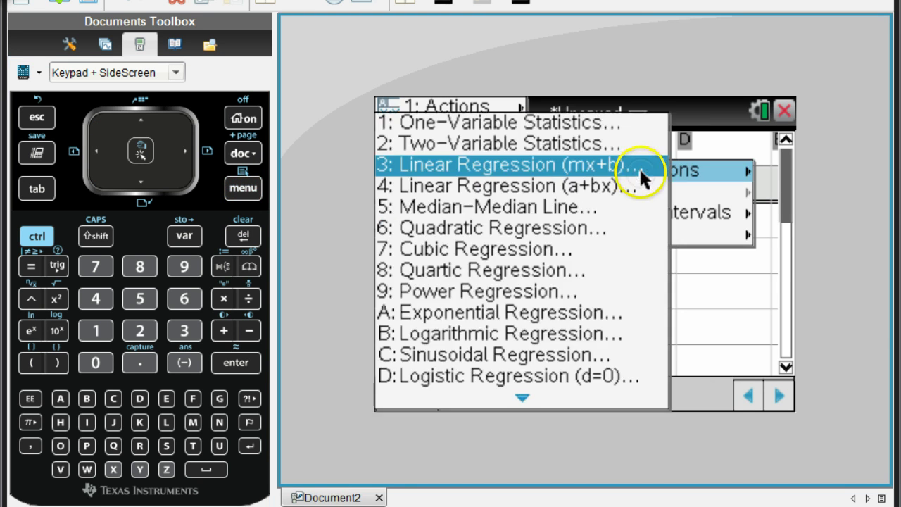
pyautogui.click(639, 248)
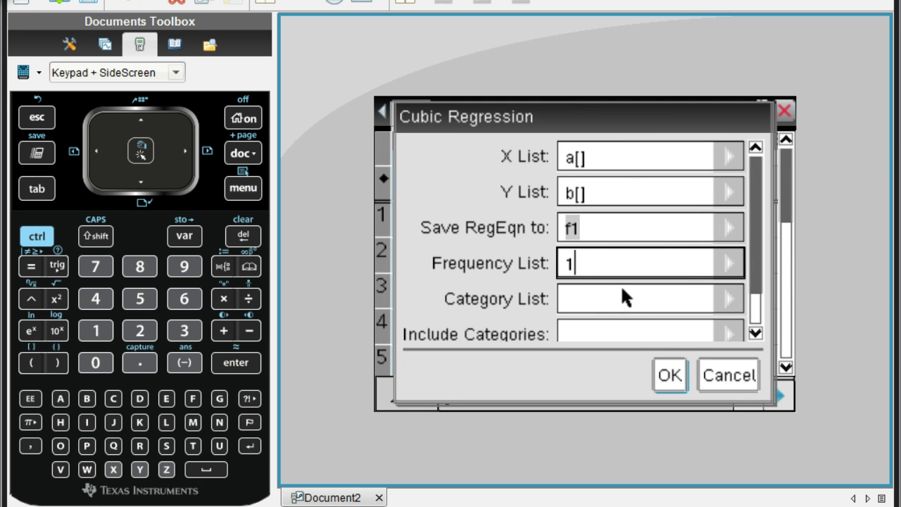
# Run the cubic regression on a[] and b[], putting RegEqn and coefficients in columns C–D
pyautogui.click(669, 374)
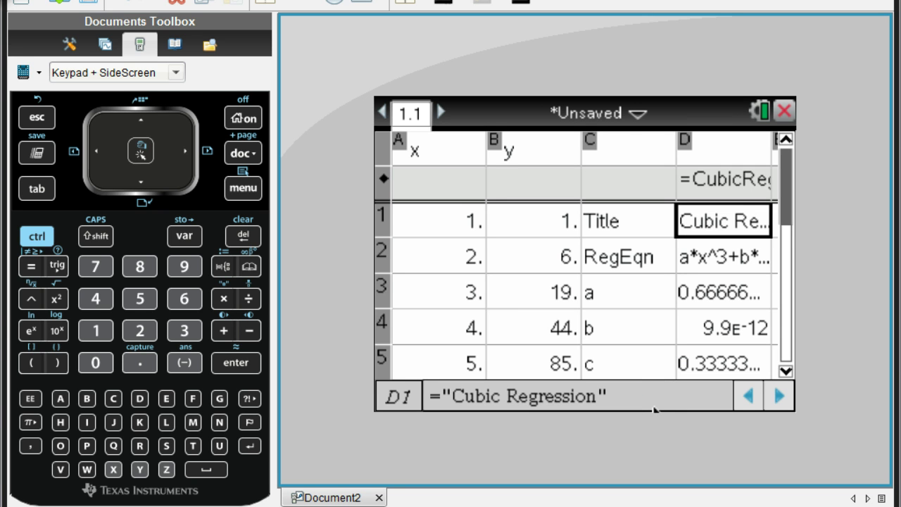
pyautogui.press('Down')
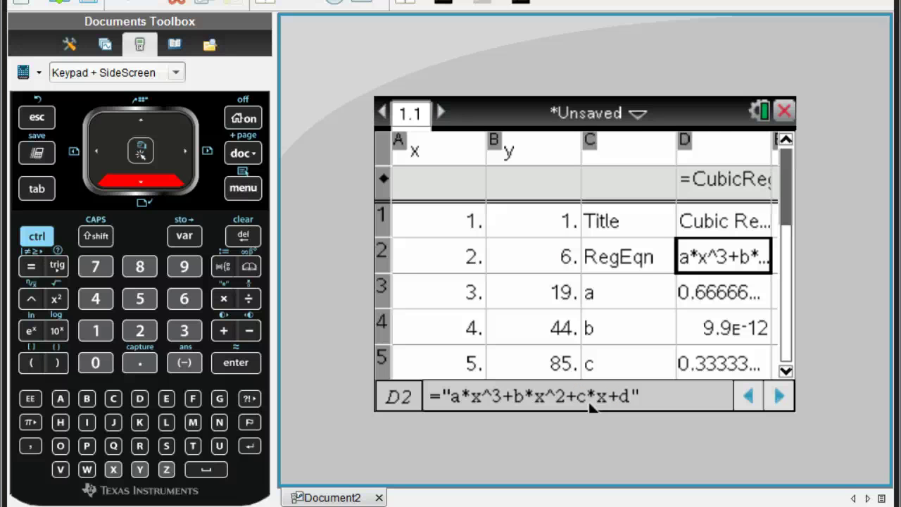
pyautogui.press('Down')
pyautogui.press('Down')
pyautogui.press('Down')
pyautogui.press('Down')
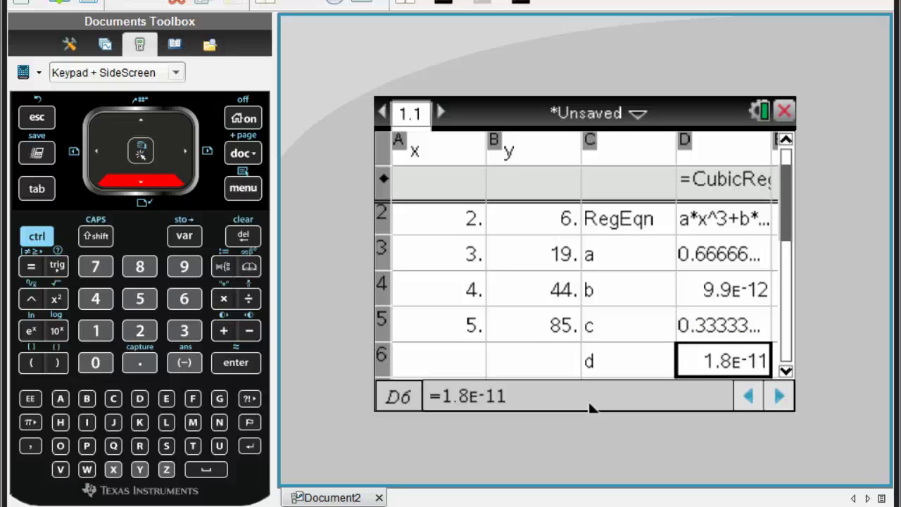
pyautogui.press('Up')
pyautogui.press('Up')
pyautogui.press('Up')
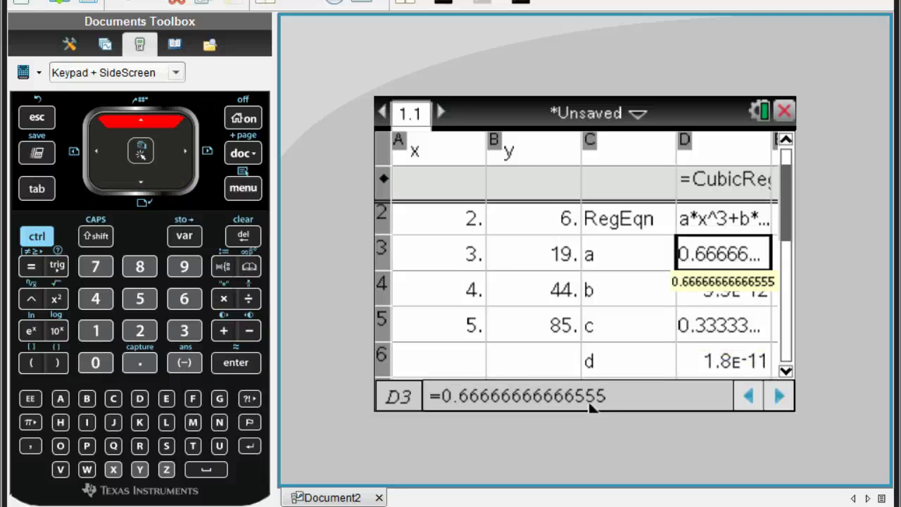
pyautogui.press('Left')
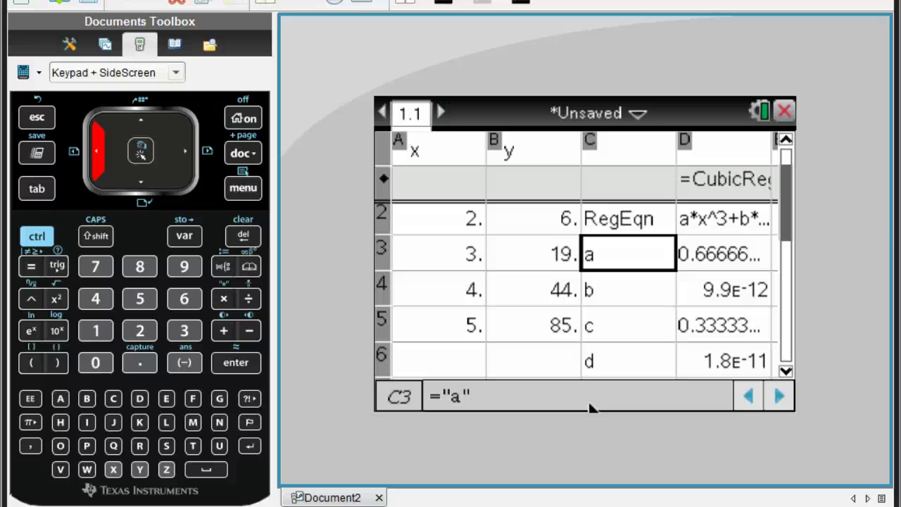
pyautogui.press('Down')
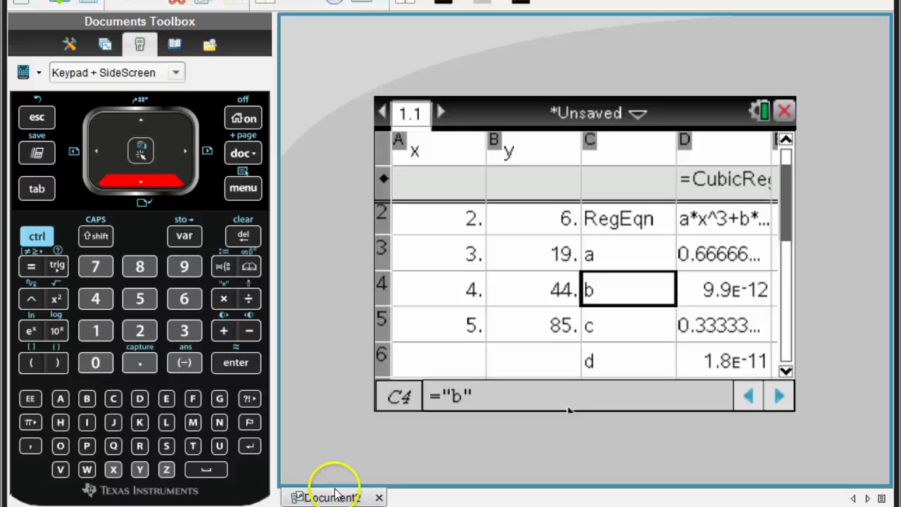
# Return to the handheld's Home screen with its document and Scratchpad choices
pyautogui.moveTo(306, 506)
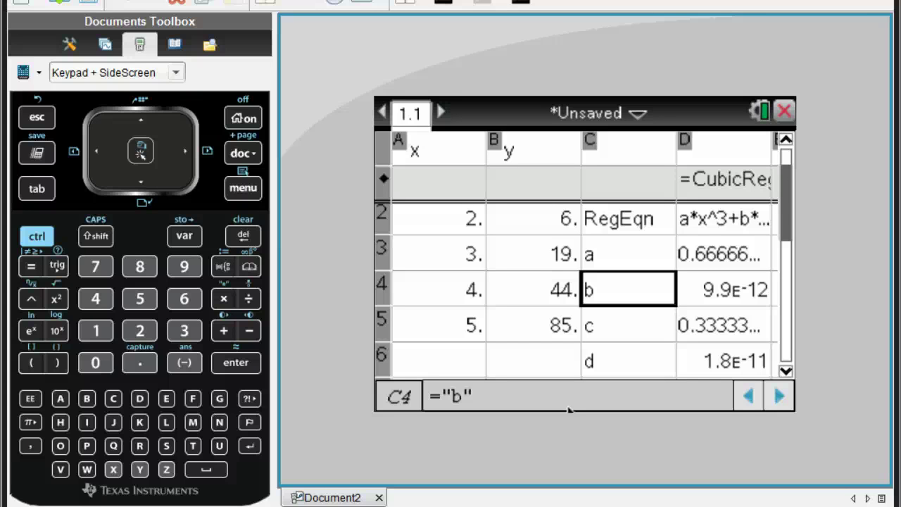
pyautogui.press('Home')
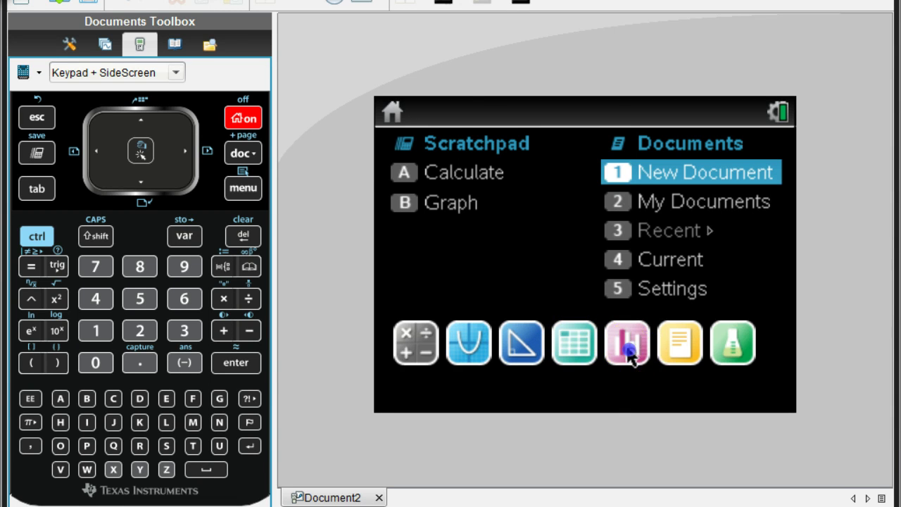
# Add a Data & Statistics page 1.2 plotting y on the vertical axis against x
pyautogui.click(628, 346)
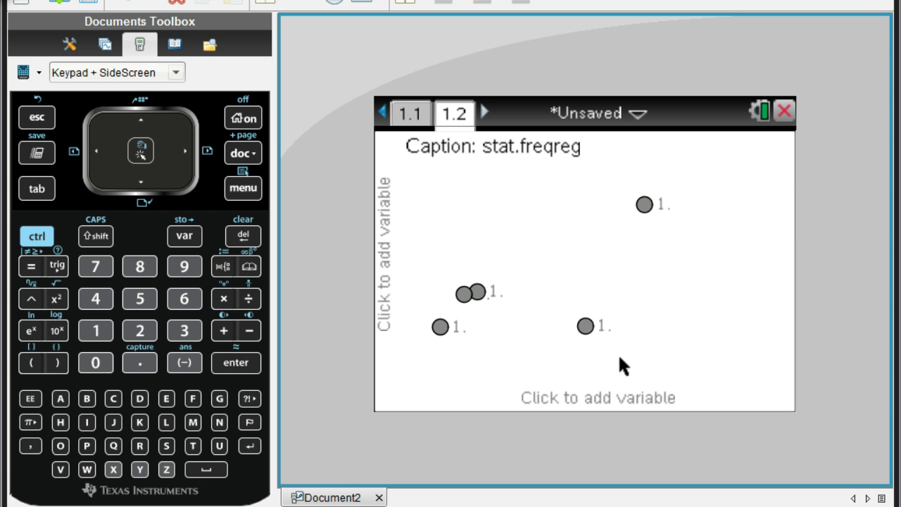
pyautogui.press('Tab')
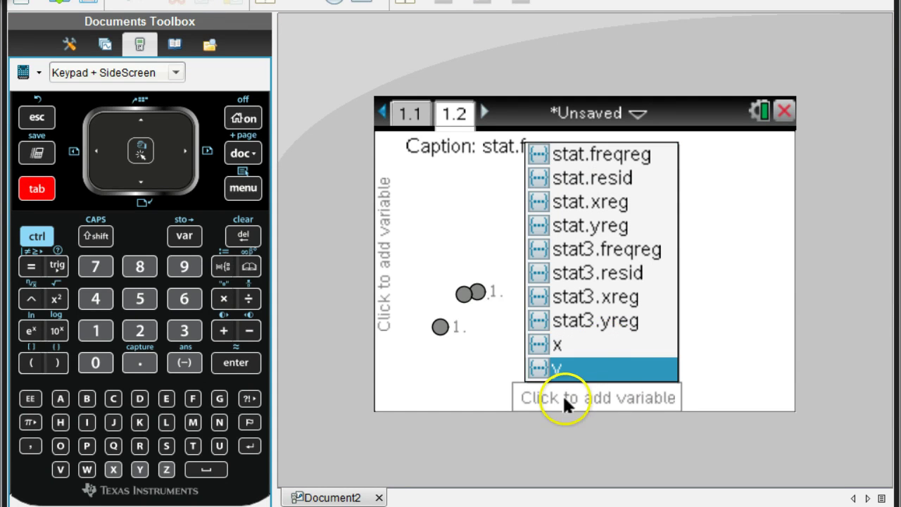
pyautogui.click(596, 346)
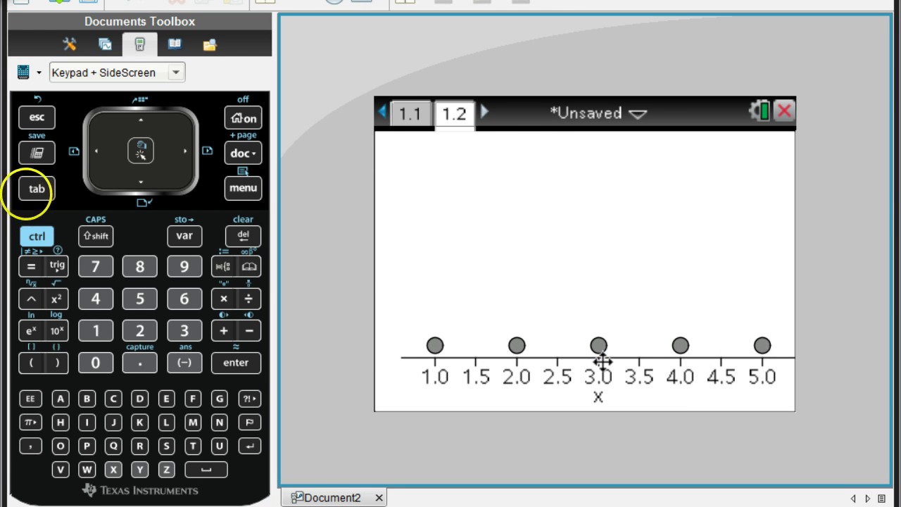
pyautogui.click(34, 190)
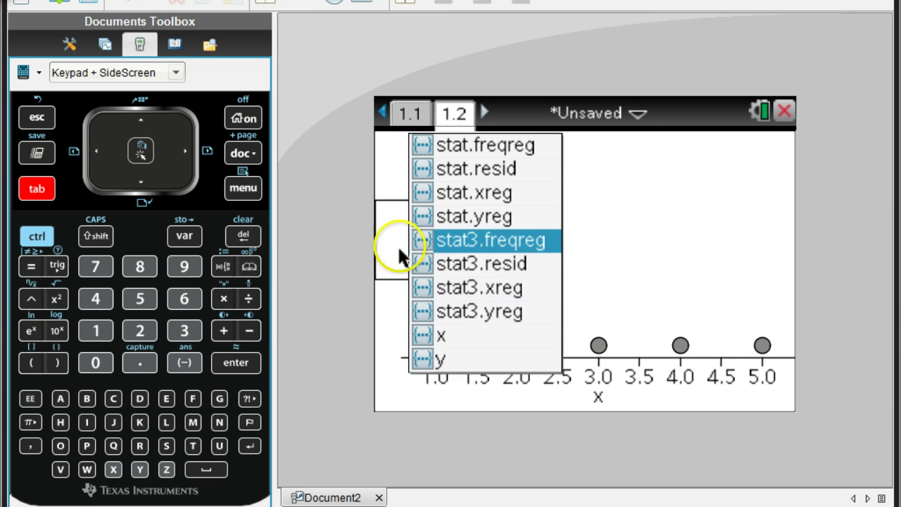
pyautogui.click(456, 363)
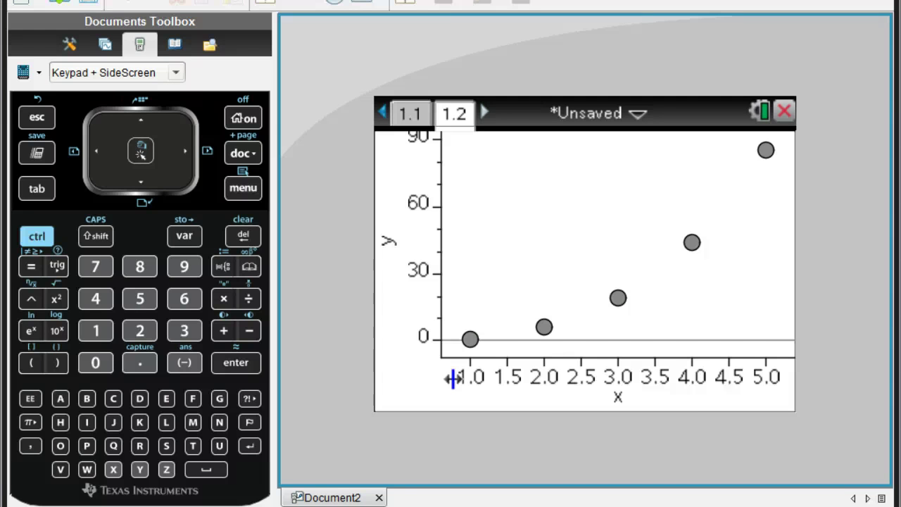
# Show the cubic regression curve and its equation through the five scatter plot points
pyautogui.click(248, 186)
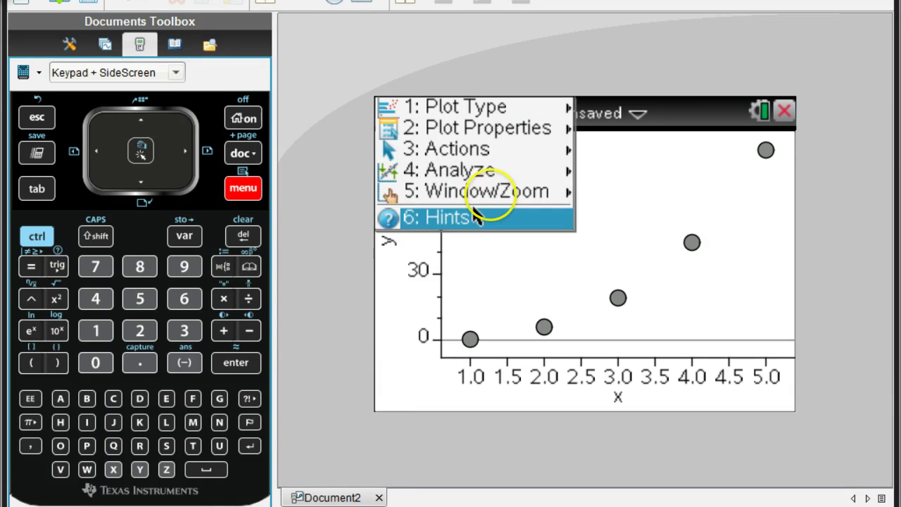
pyautogui.moveTo(506, 176)
pyautogui.moveTo(683, 289)
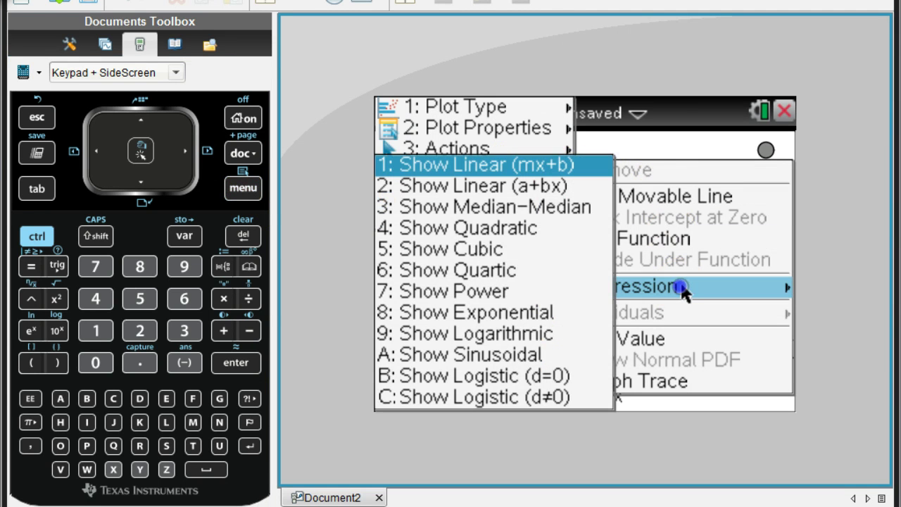
pyautogui.click(561, 248)
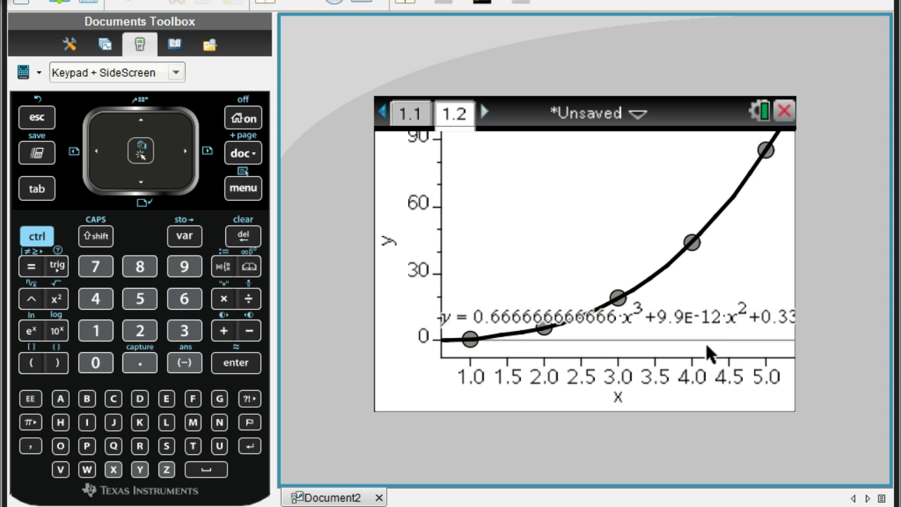
# Move the cubic equation label upward to near the y = 30 level
pyautogui.click(722, 323)
pyautogui.click(36, 236)
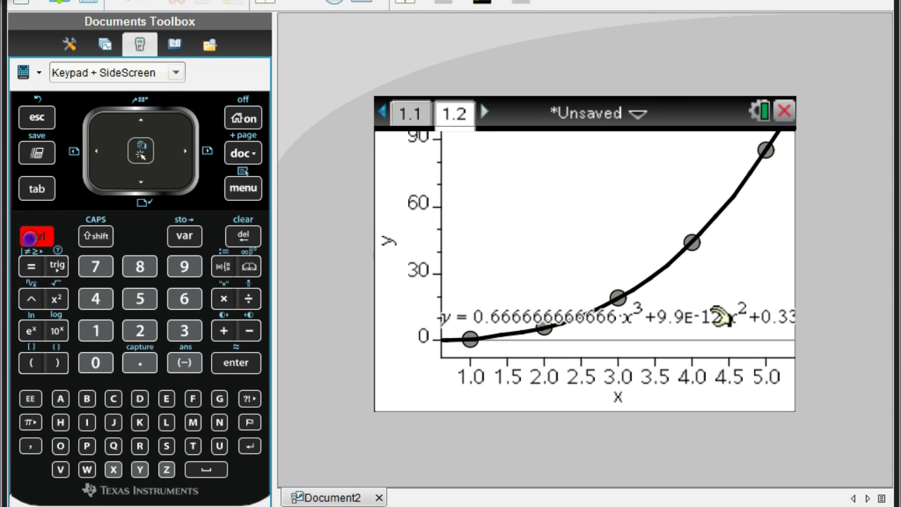
pyautogui.click(140, 150)
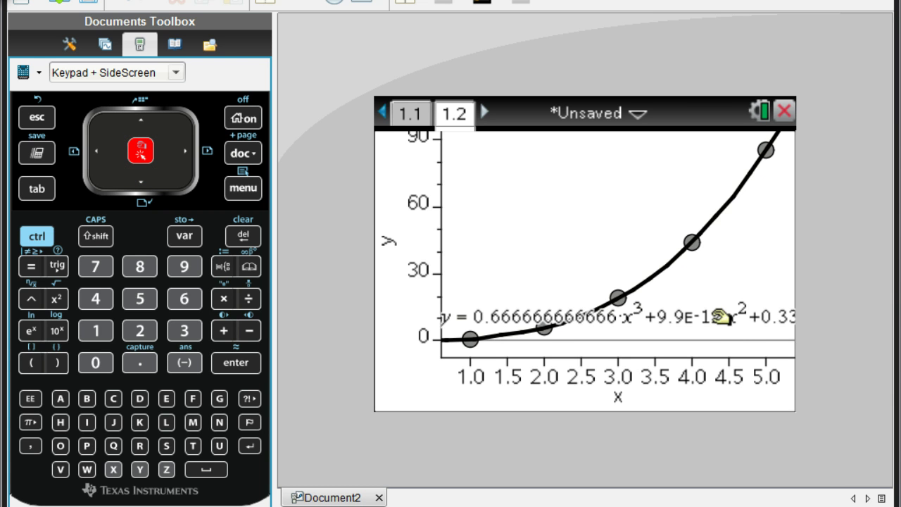
pyautogui.moveTo(719, 317); pyautogui.dragTo(665, 273)
pyautogui.press('Escape')
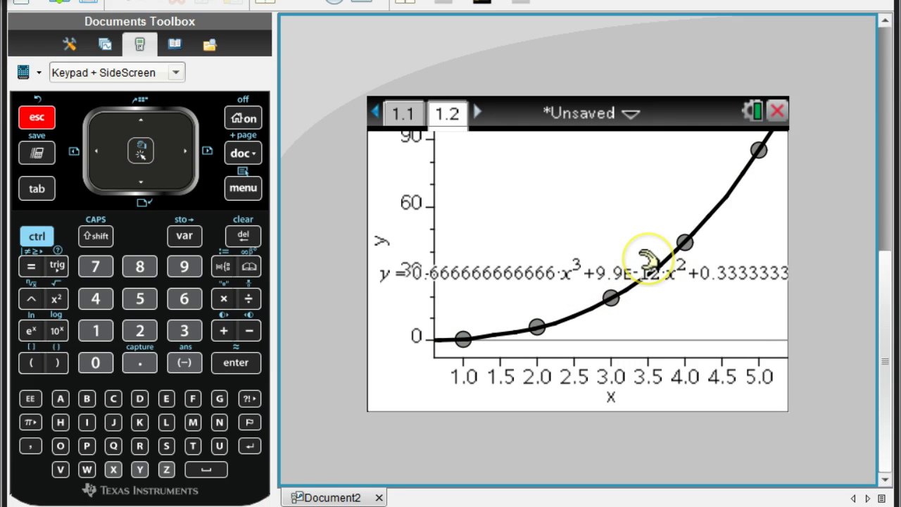